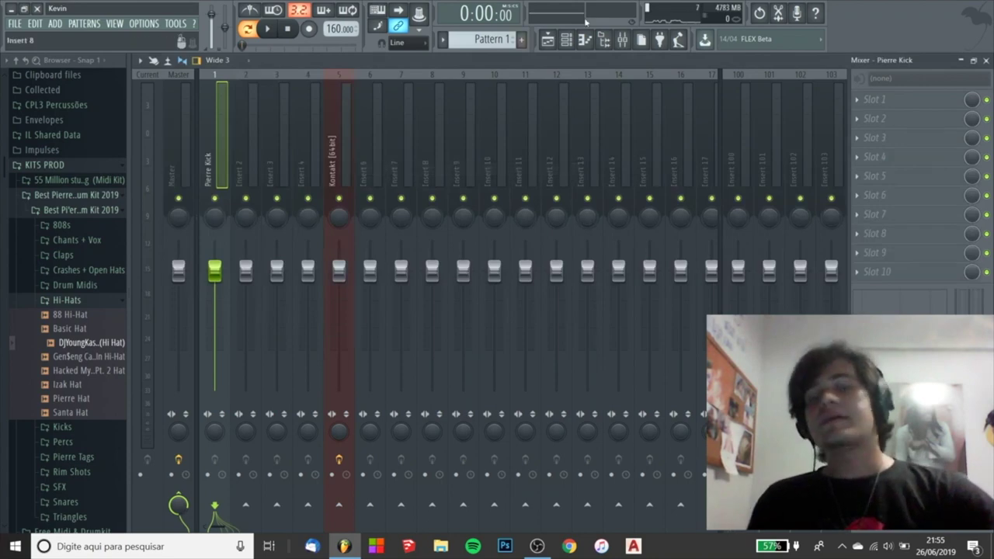
Step: Route the RONNY 808 03 channel to mixer insert track 2
click(567, 38)
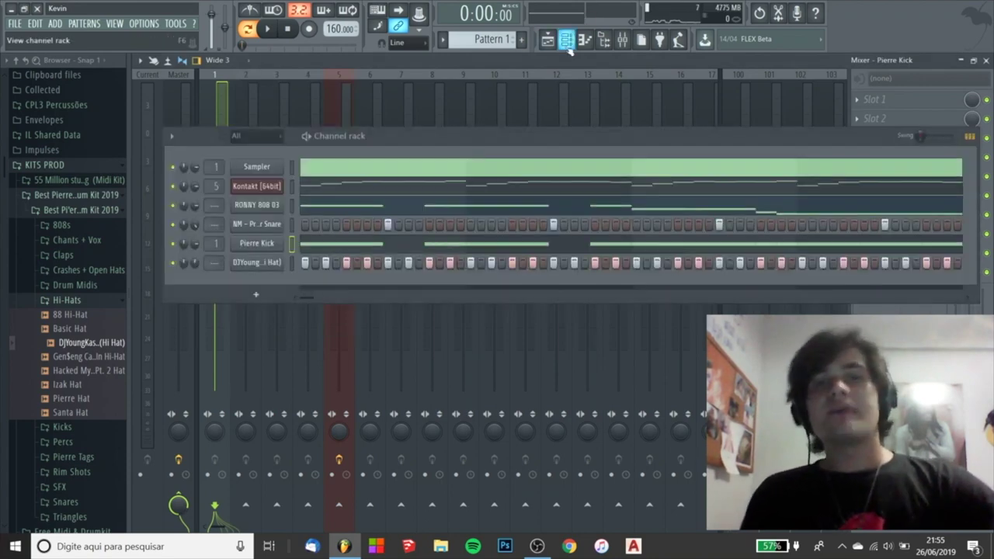
click(291, 204)
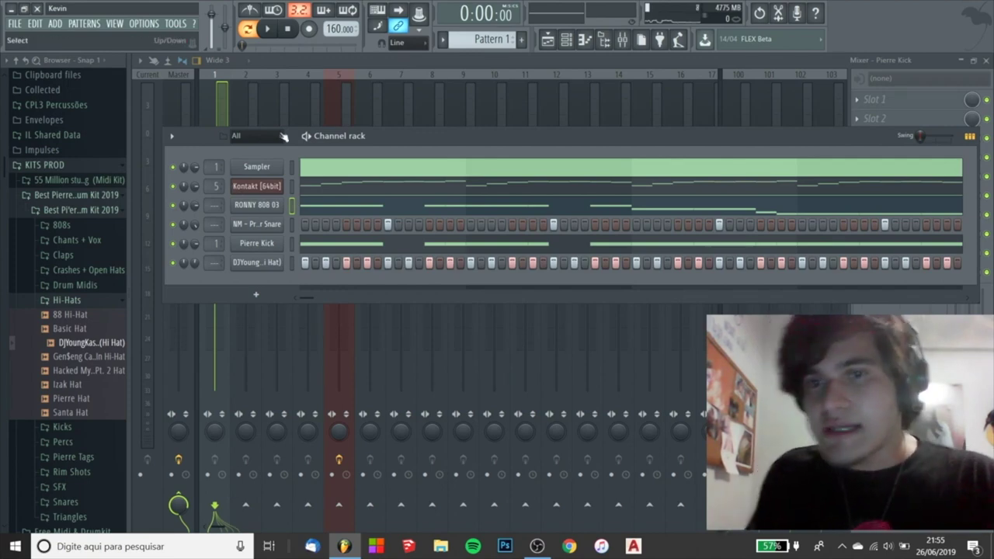
click(260, 101)
right_click(261, 122)
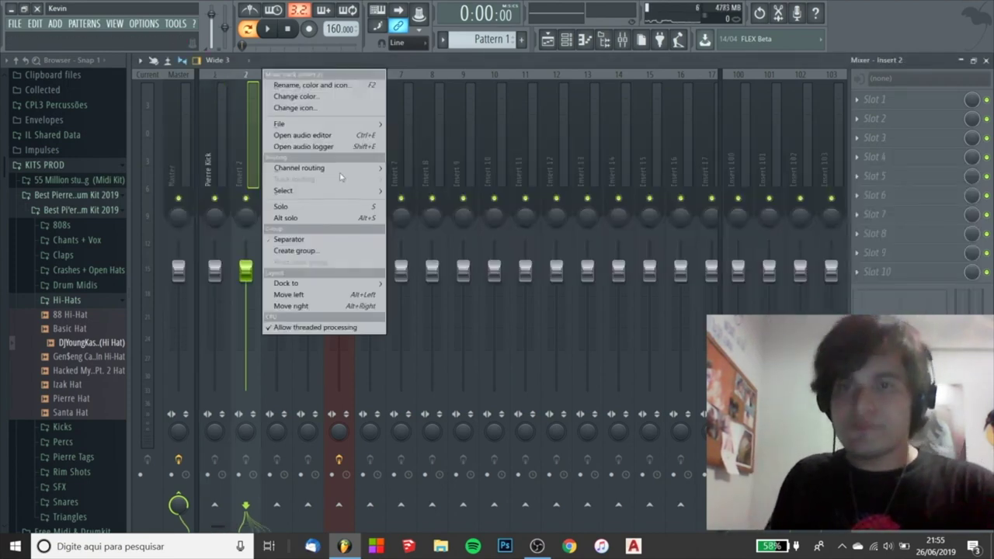
mouse_move(310, 168)
click(567, 41)
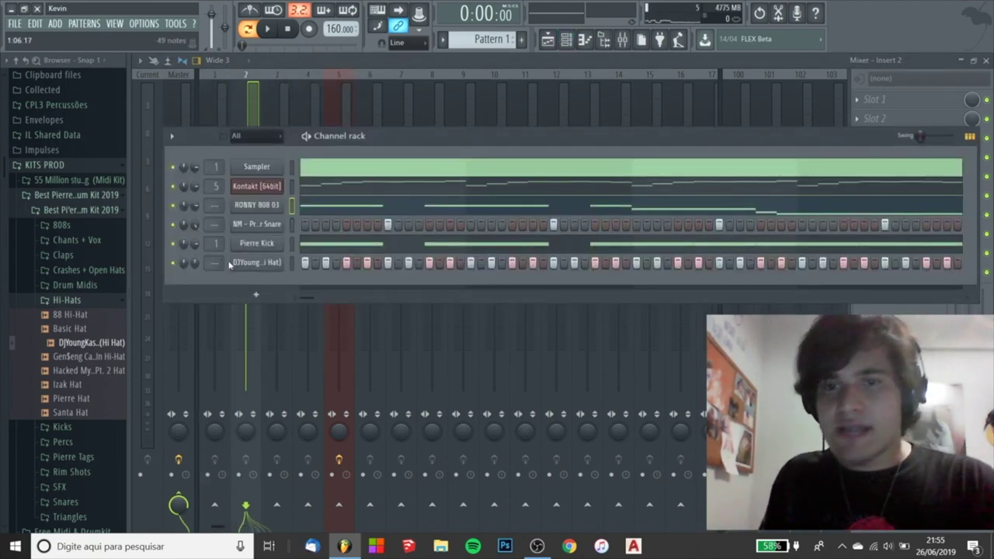
click(283, 206)
click(293, 207)
click(293, 207)
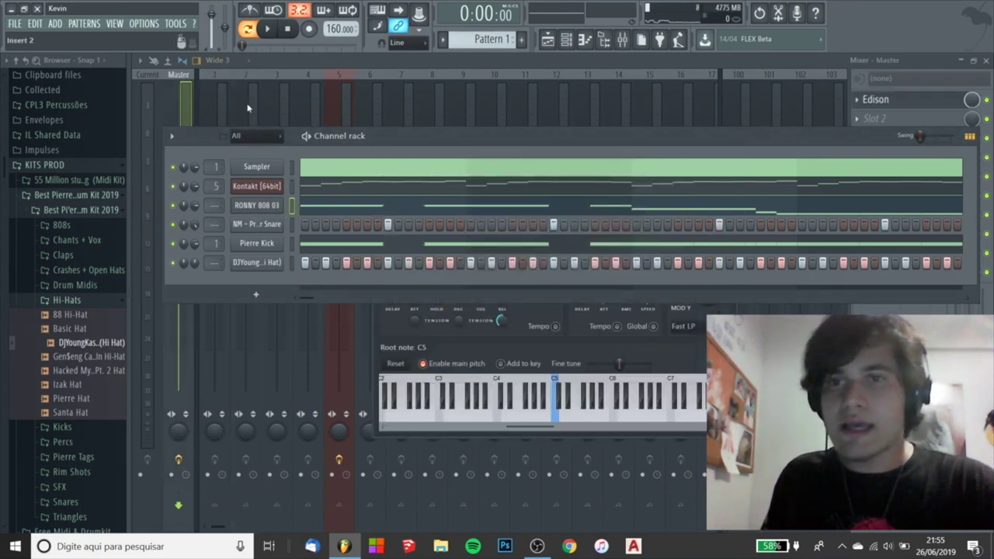
click(247, 78)
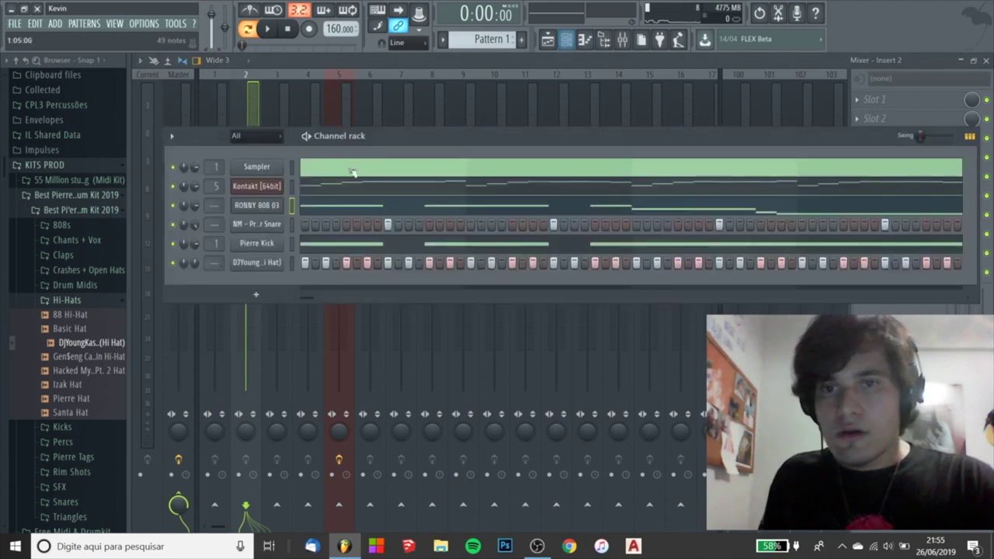
click(566, 40)
right_click(252, 117)
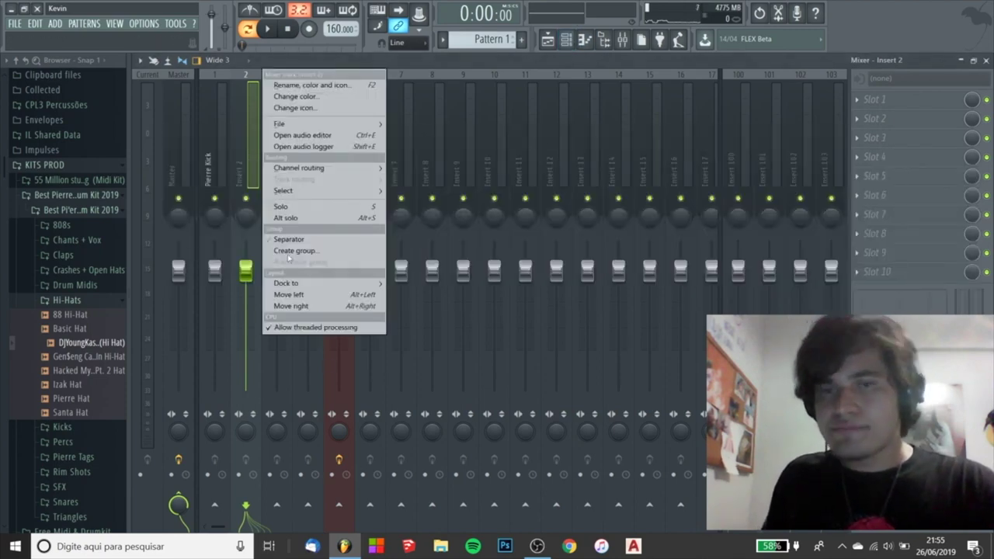
click(259, 175)
right_click(245, 142)
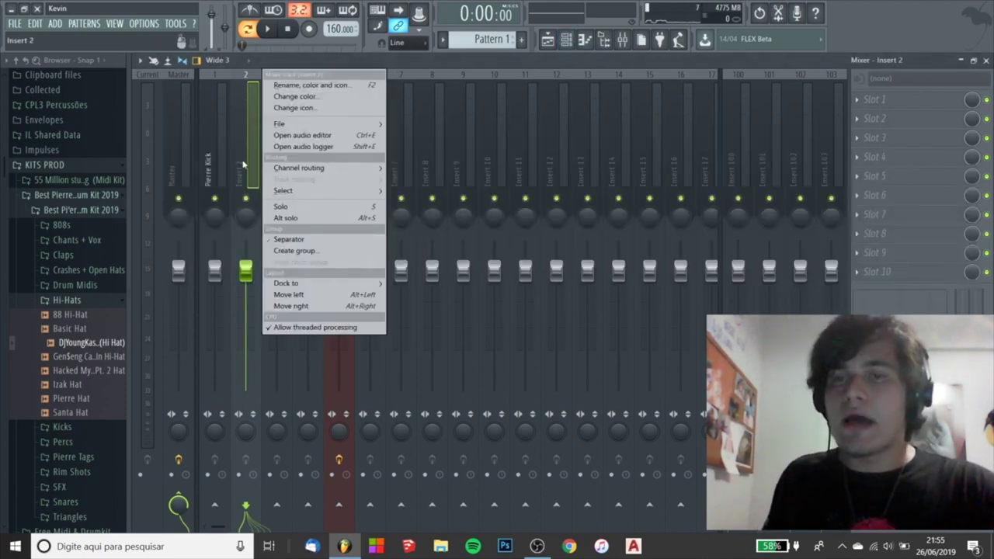
mouse_move(294, 171)
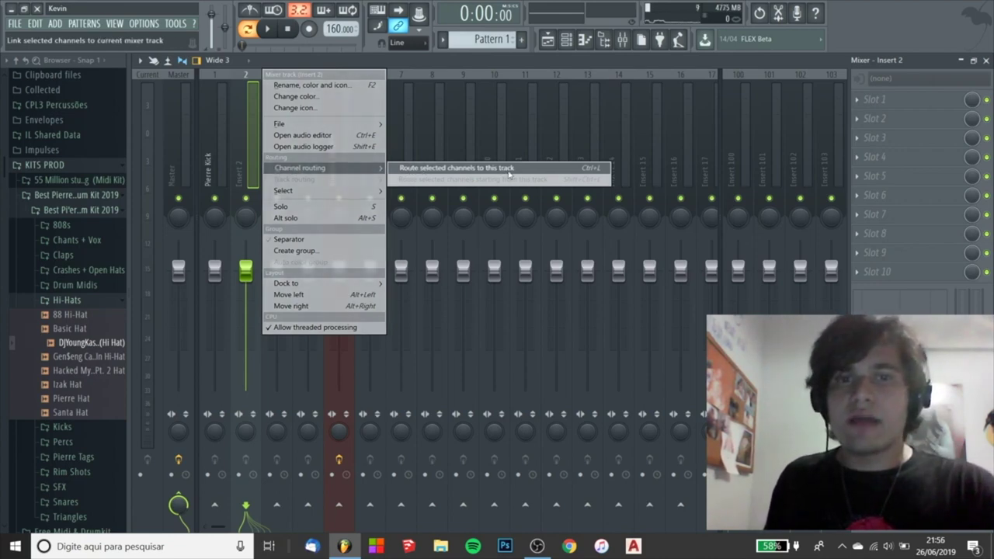
click(572, 68)
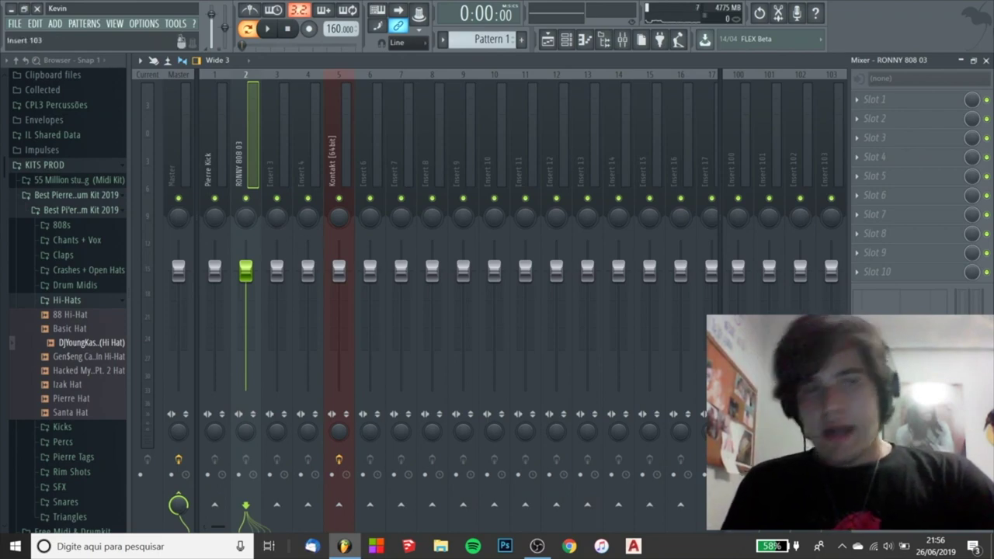
Step: Play the pattern to check the levels of the Pierre Kick and RONNY 808 03 mixer tracks
key(space)
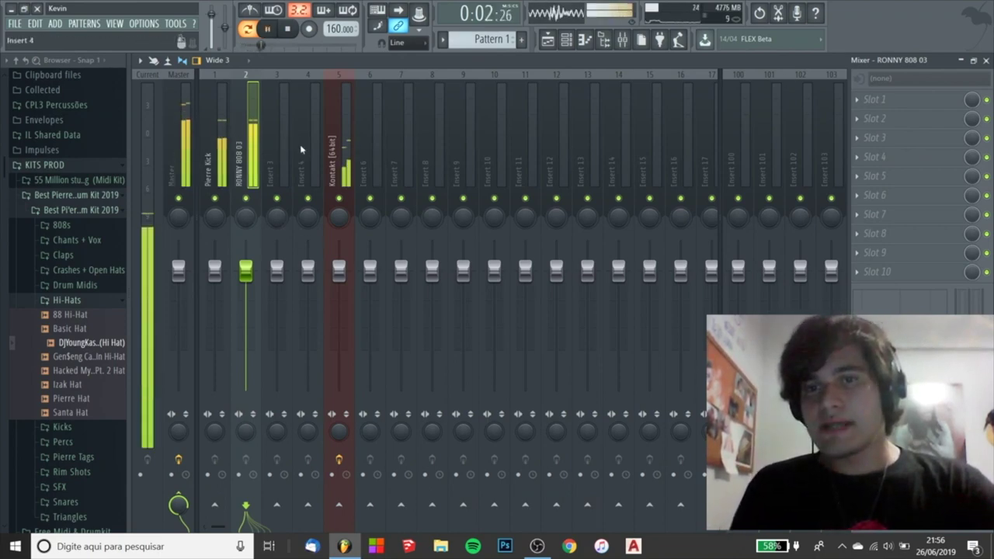
key(space)
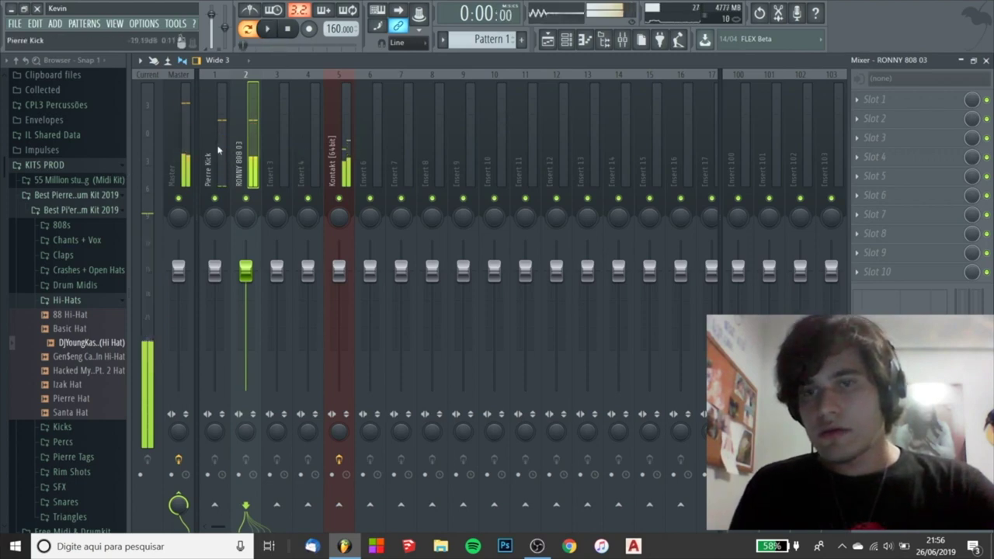
click(220, 155)
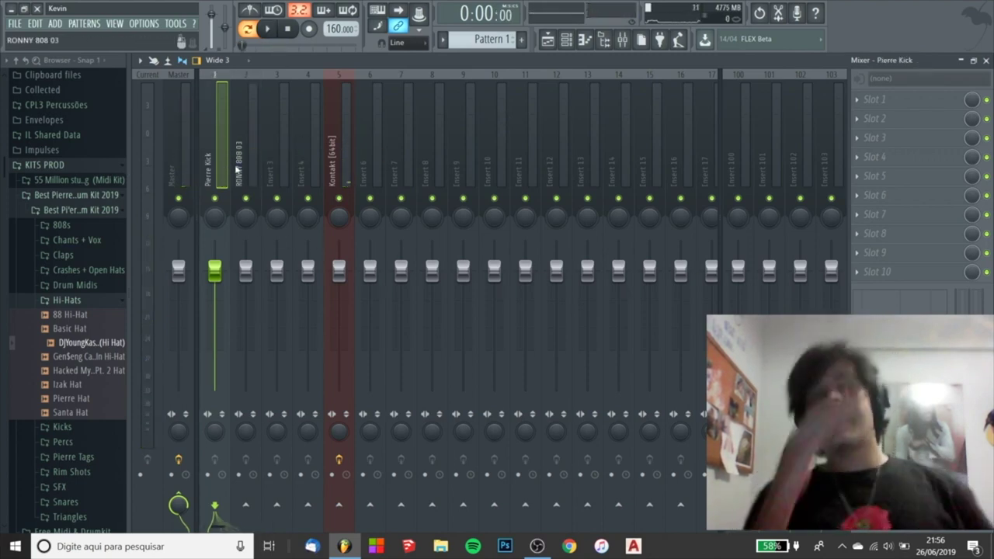
key(space)
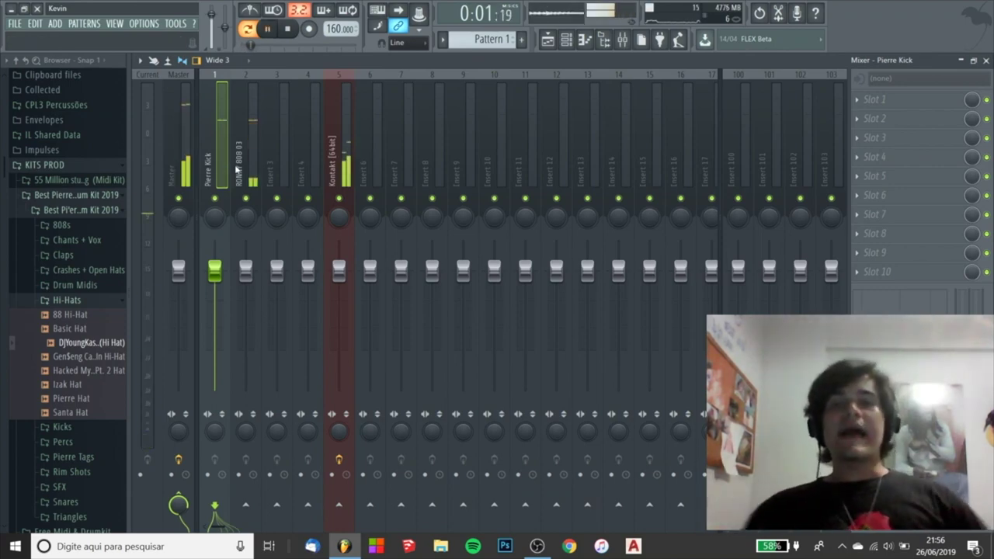
key(space)
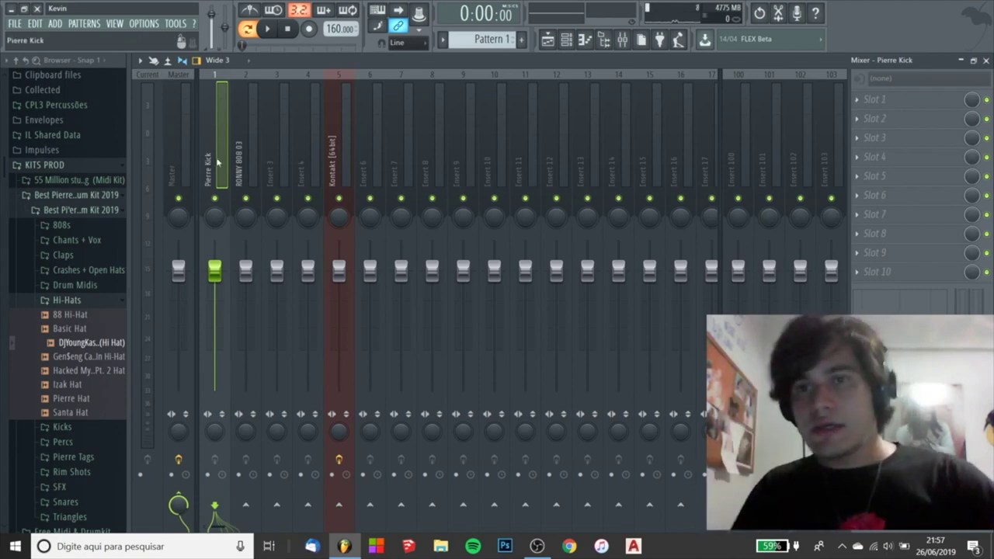
Step: Load Fruity Peak Controller in slot 1 of the Pierre Kick mixer track and turn off its Mute option
click(874, 99)
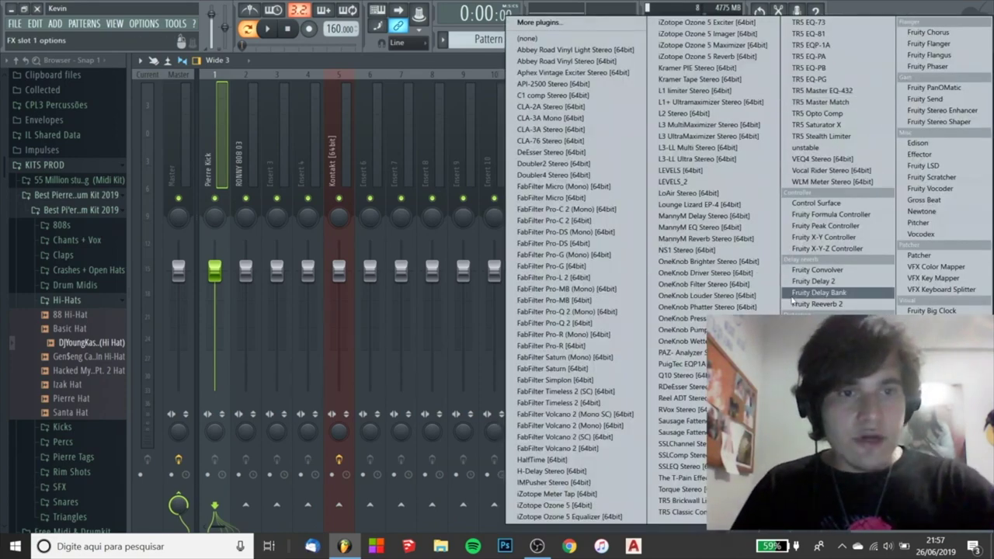
click(841, 230)
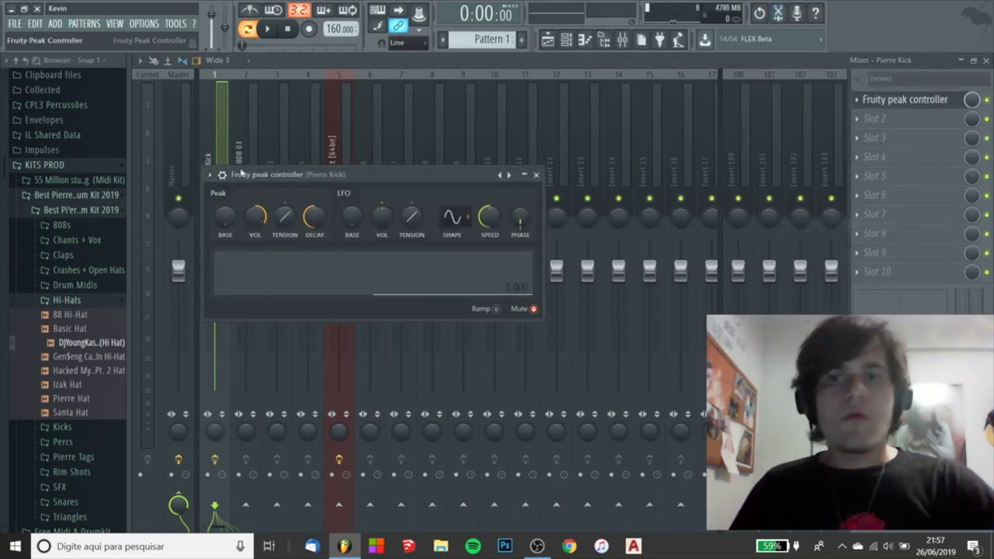
drag(264, 174, 332, 177)
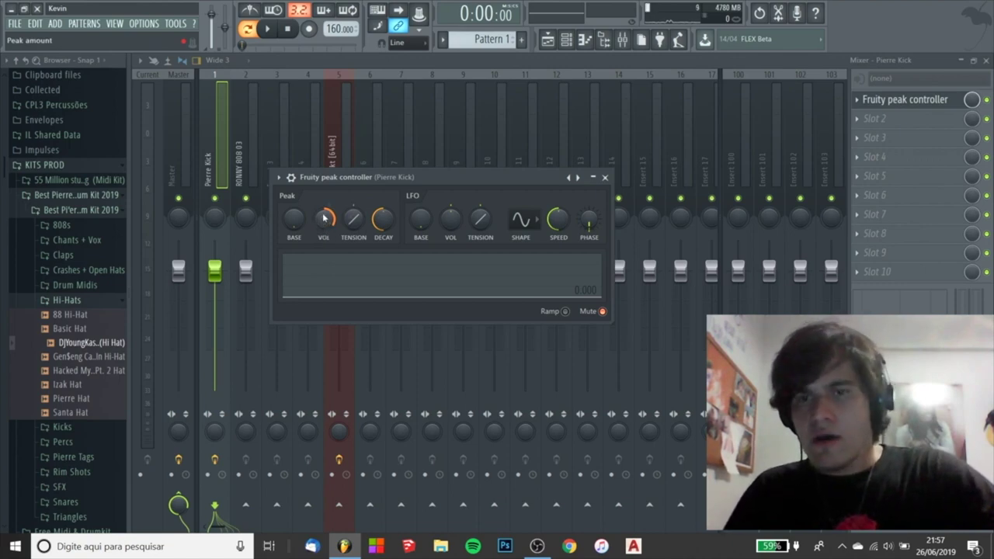
click(596, 312)
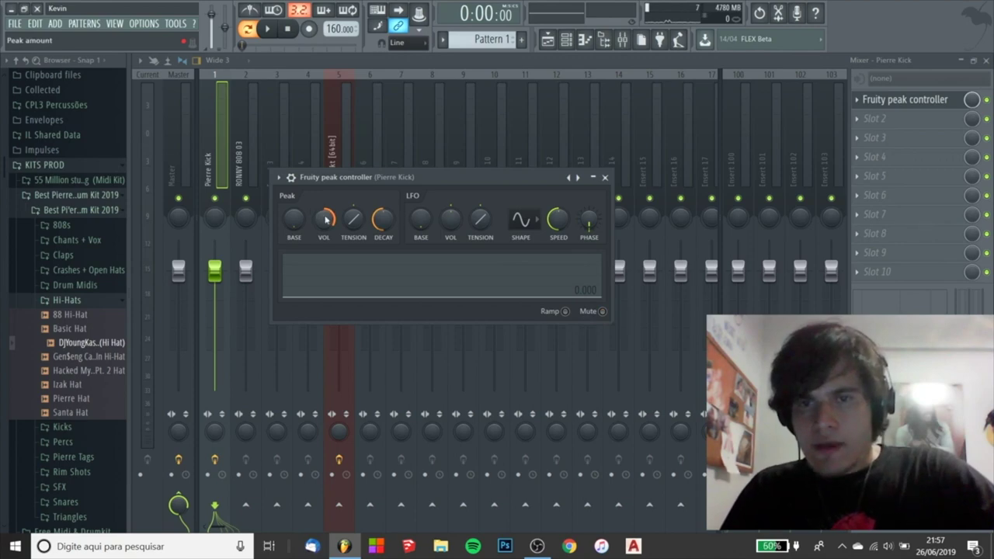
Step: Adjust the peak controller's Peak section: turn the volume negative, raise the base to about 0.514, and increase tension and decay slightly
drag(326, 221, 331, 242)
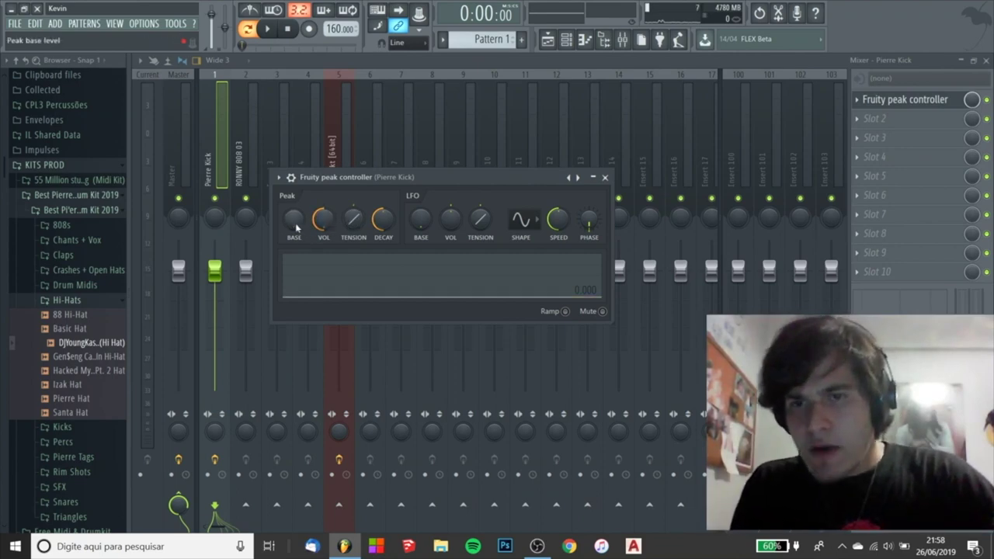
drag(295, 220, 294, 206)
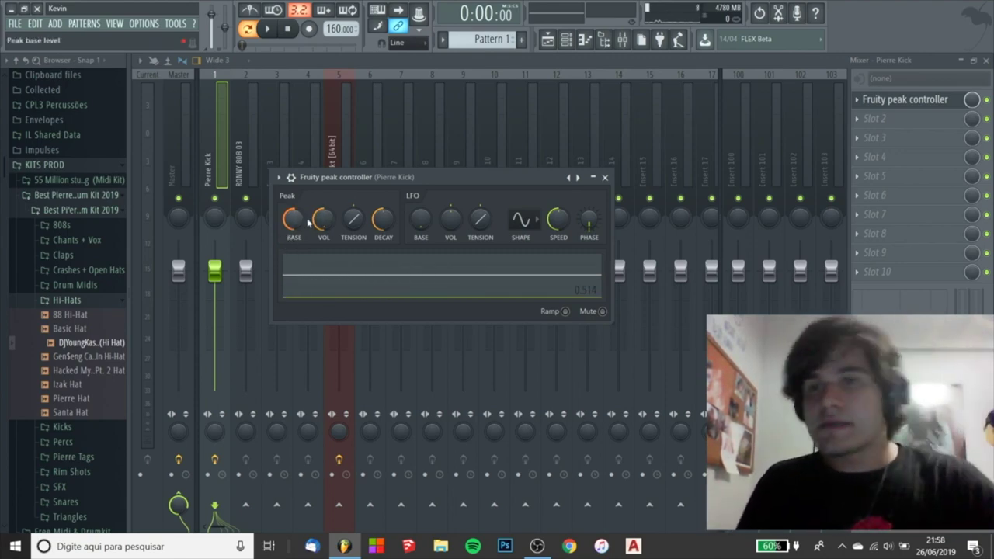
mouse_move(356, 221)
mouse_down()
mouse_move(356, 203)
mouse_move(355, 221)
mouse_up()
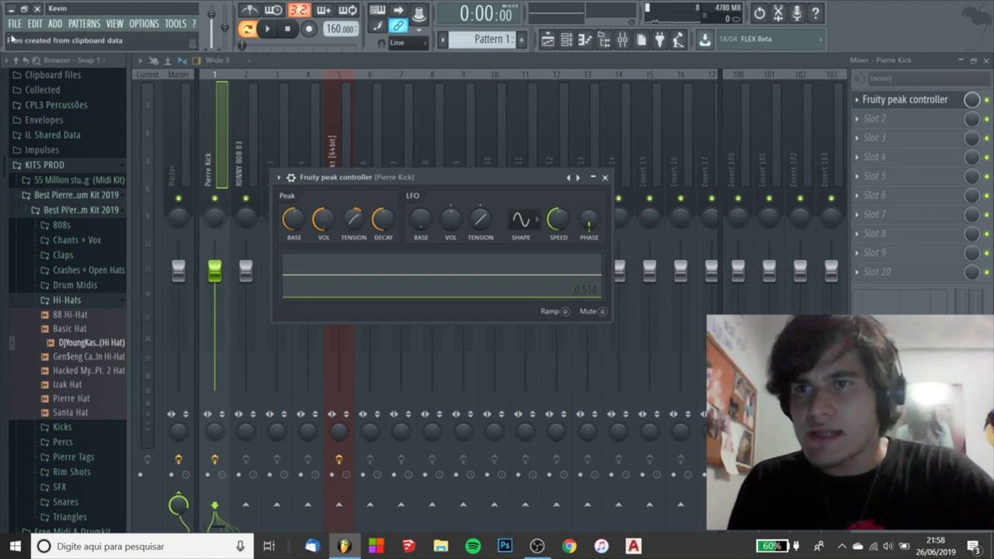
drag(379, 220, 379, 206)
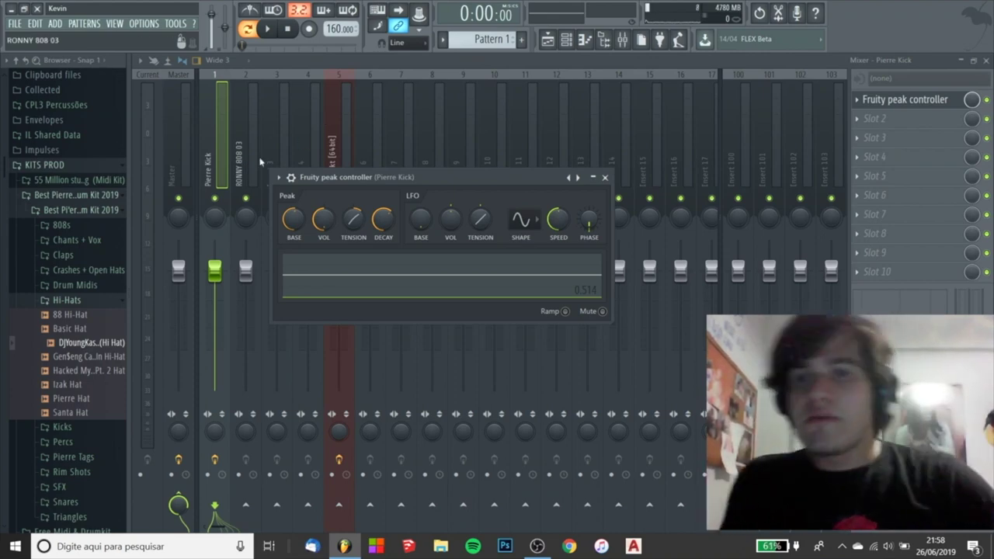
Step: Try raising the RONNY 808 03 mixer track's volume fader to 125% (5.6 dB)
click(245, 115)
click(224, 124)
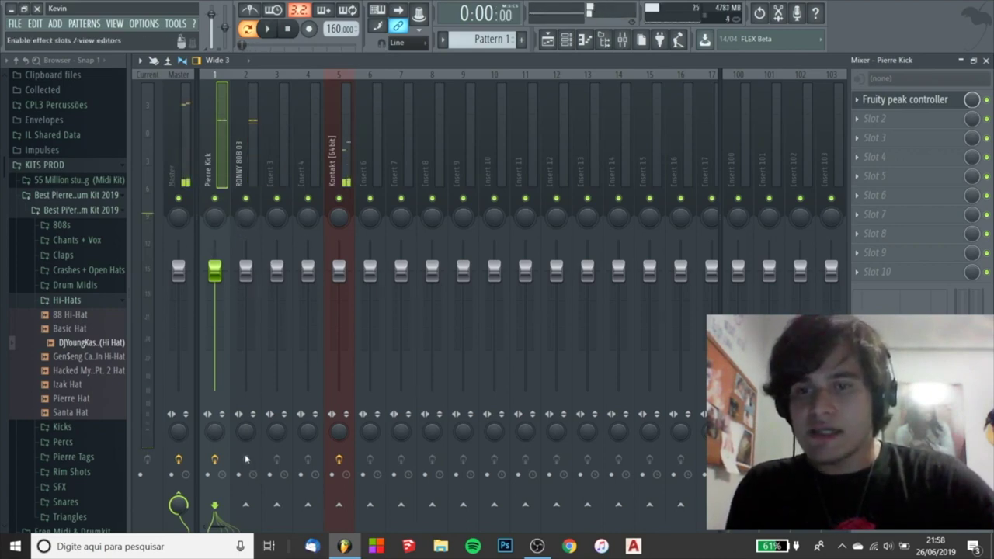
drag(248, 286, 246, 241)
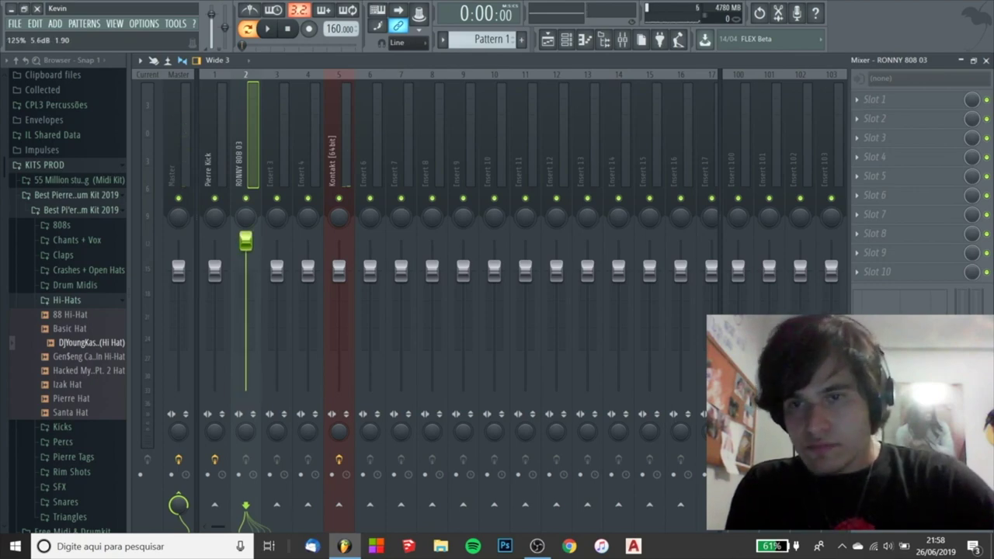
right_click(245, 240)
click(260, 246)
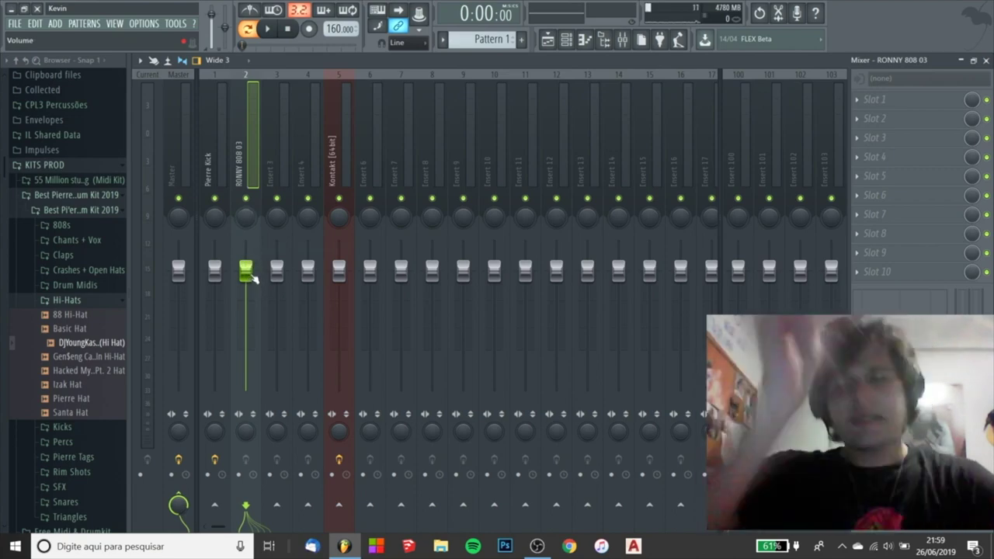
right_click(233, 350)
click(250, 276)
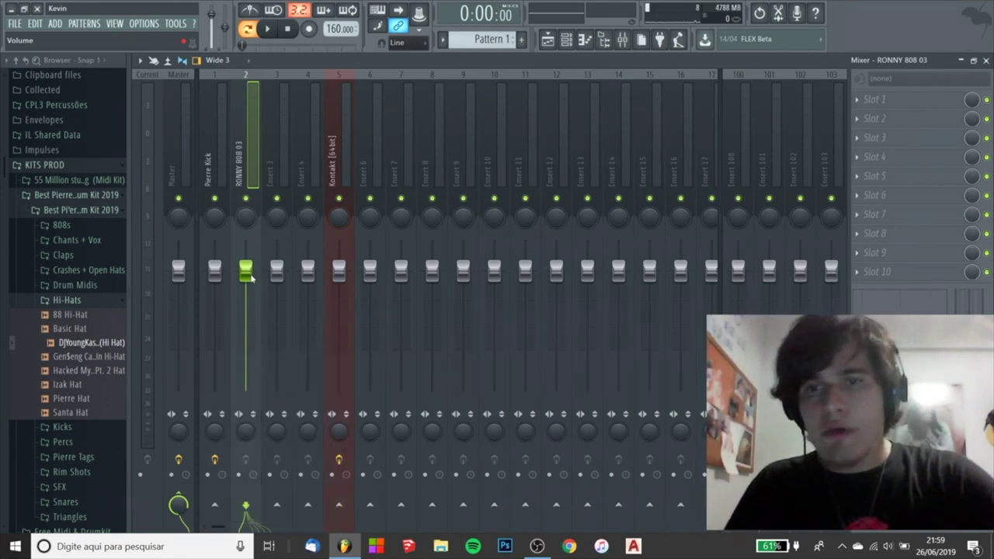
Step: Link the RONNY 808 03 mixer track's volume fader to the internal controller Peak ctrl - Peak
right_click(251, 275)
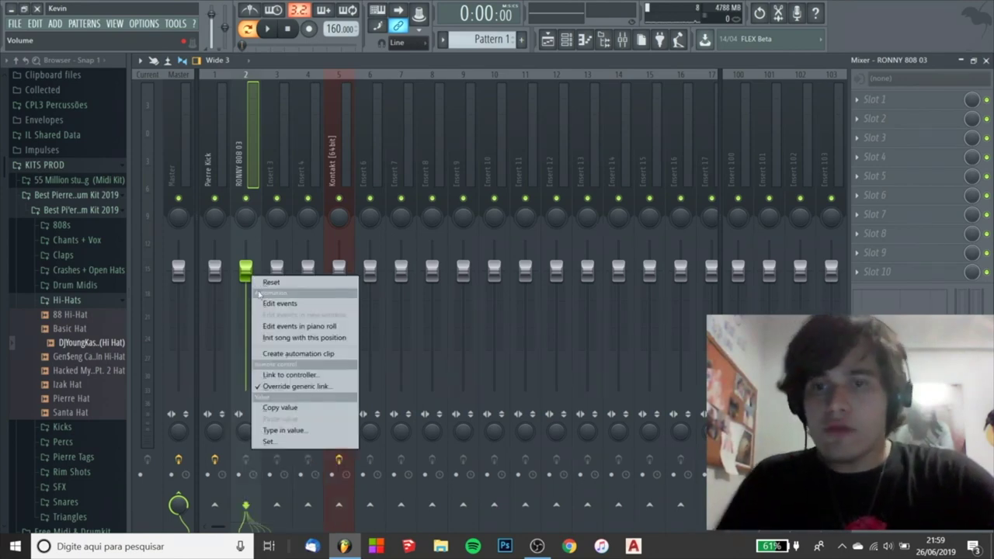
click(268, 376)
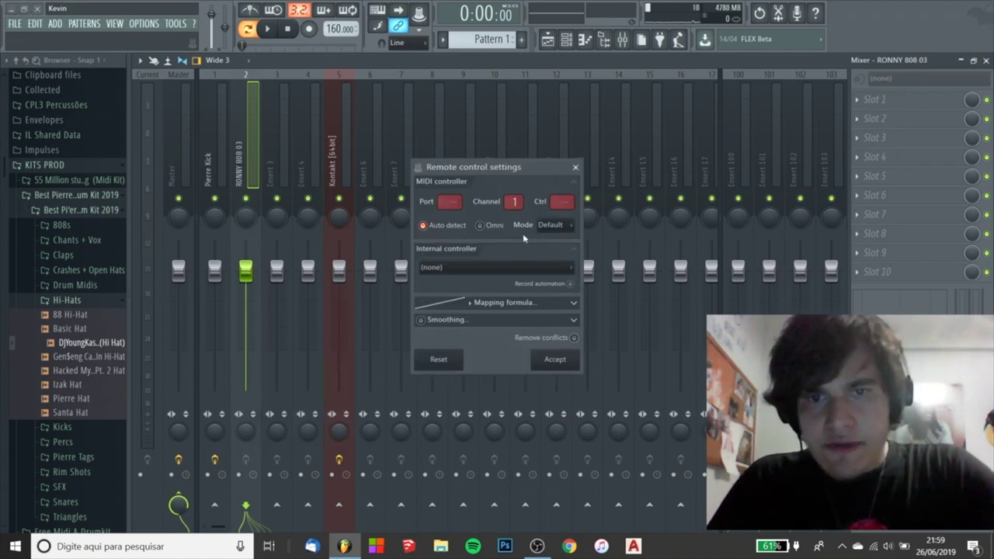
click(449, 267)
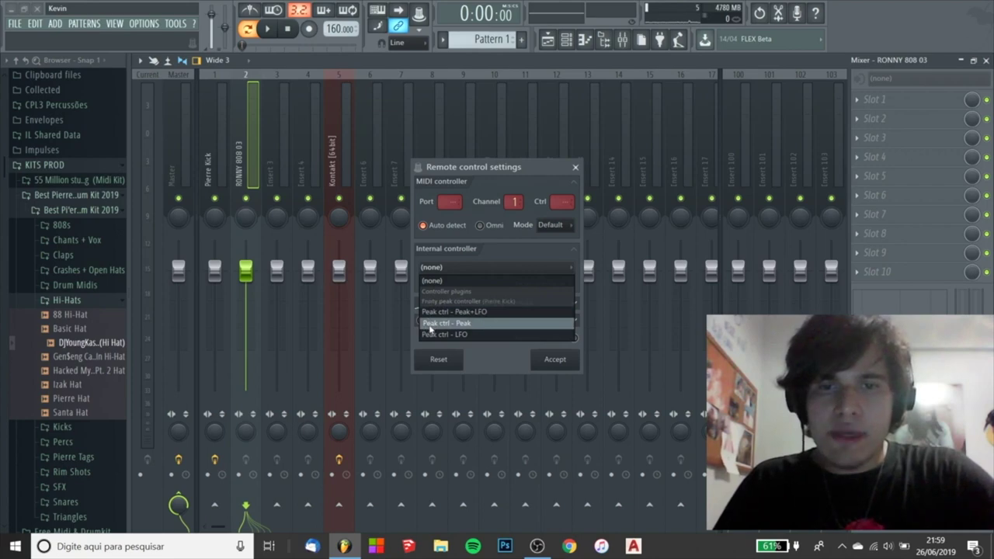
click(475, 326)
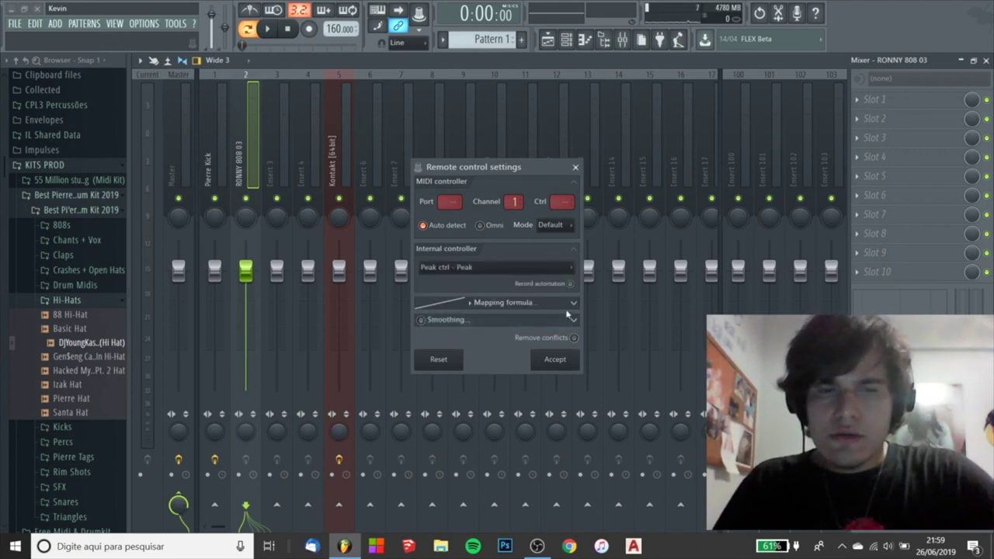
click(555, 360)
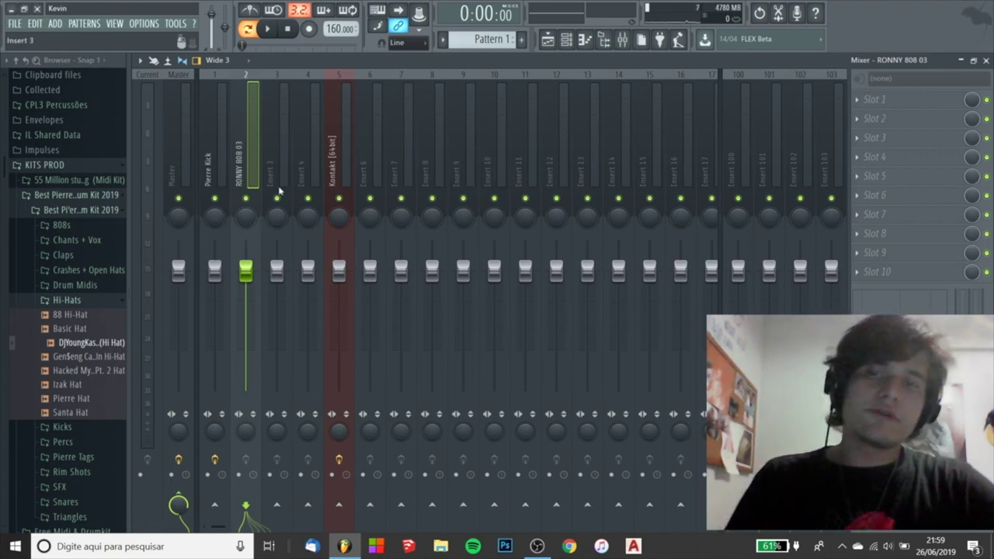
Step: Raise the Peak base level of the Pierre Kick track's peak controller while playing the pattern and monitoring the 808
key(space)
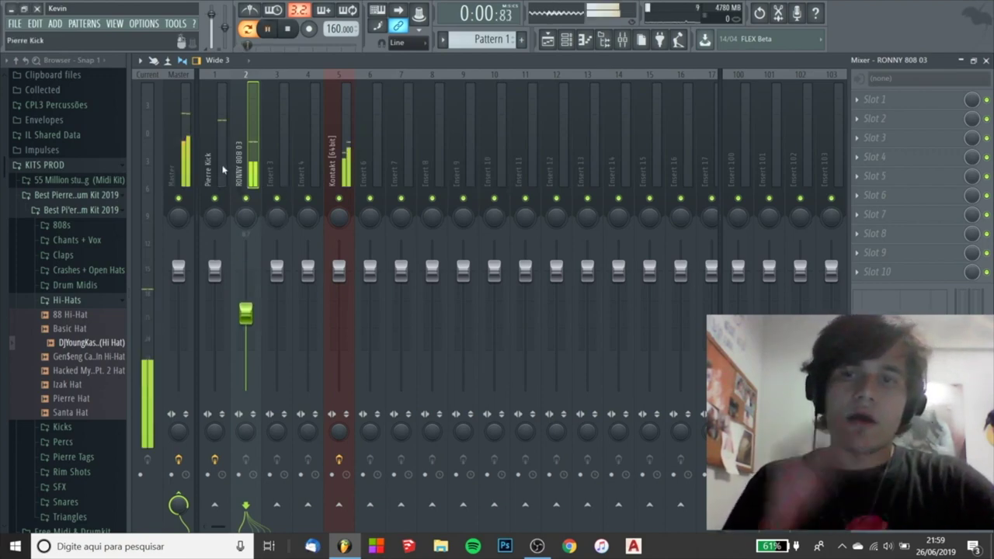
click(216, 155)
click(937, 102)
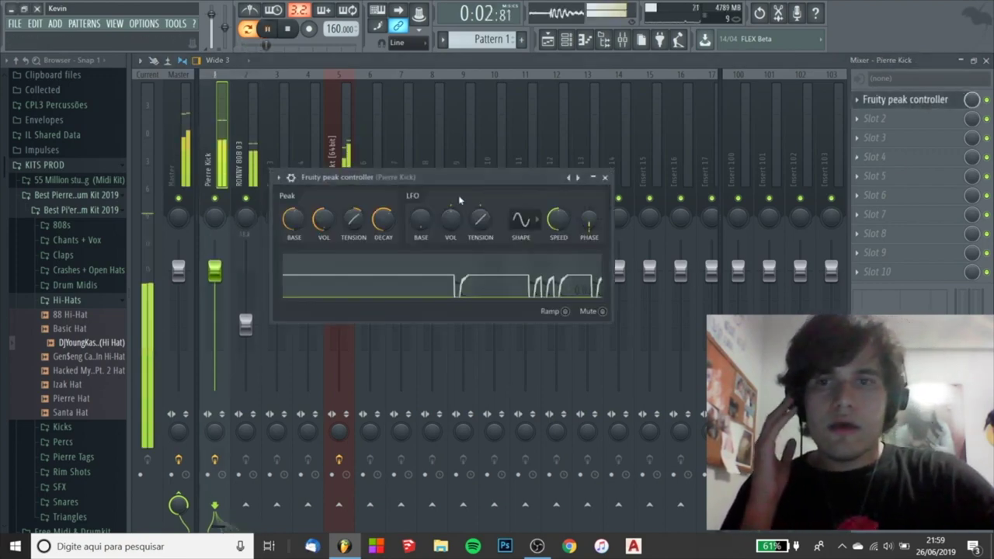
drag(294, 226, 294, 203)
click(250, 168)
key(space)
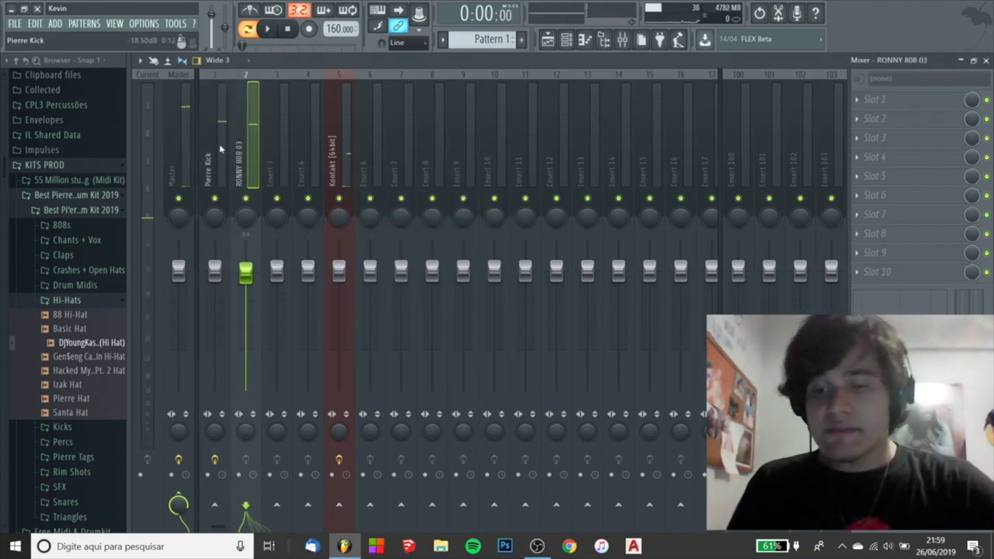
Step: Solo the RONNY 808 03 mixer track together with the Pierre Kick, select the Pierre Kick track and play the pattern
key(s)
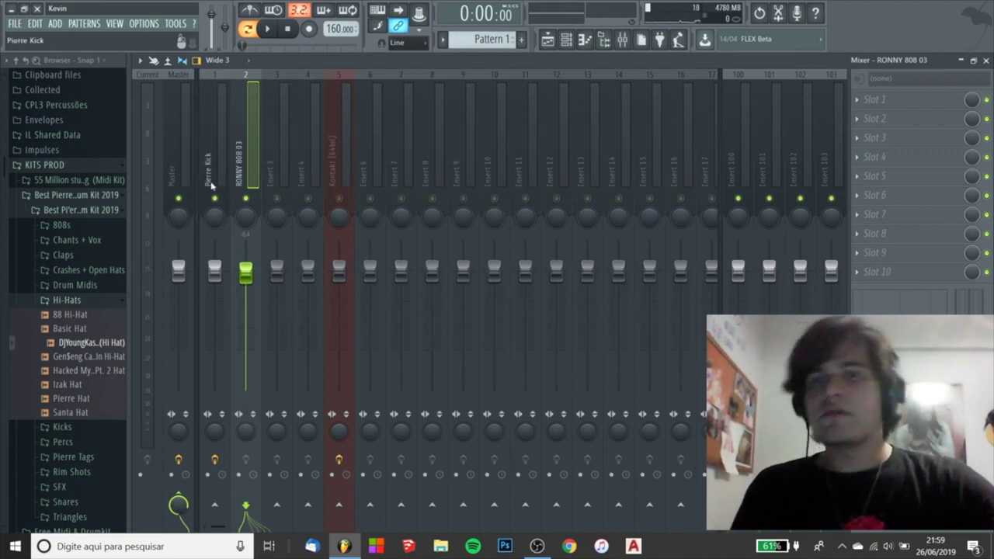
click(224, 167)
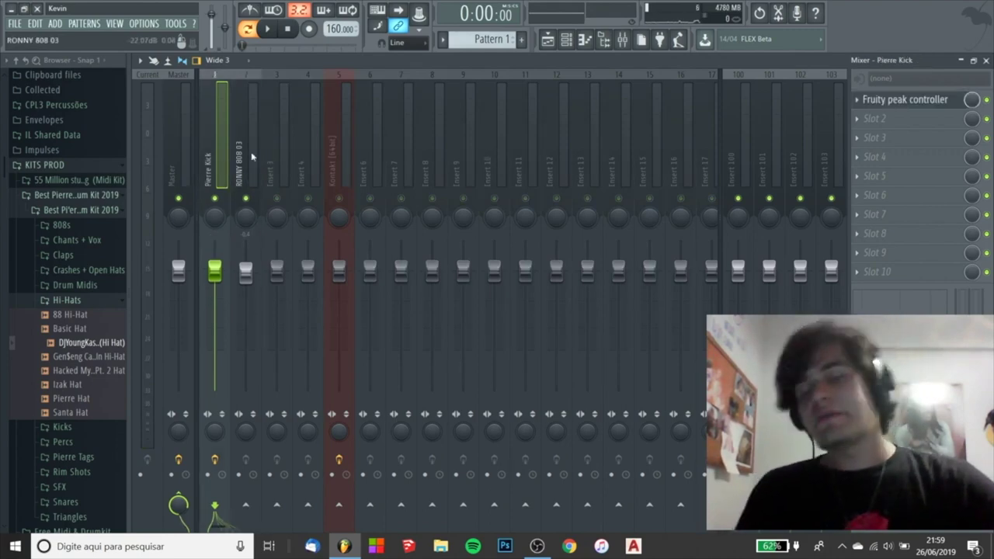
key(space)
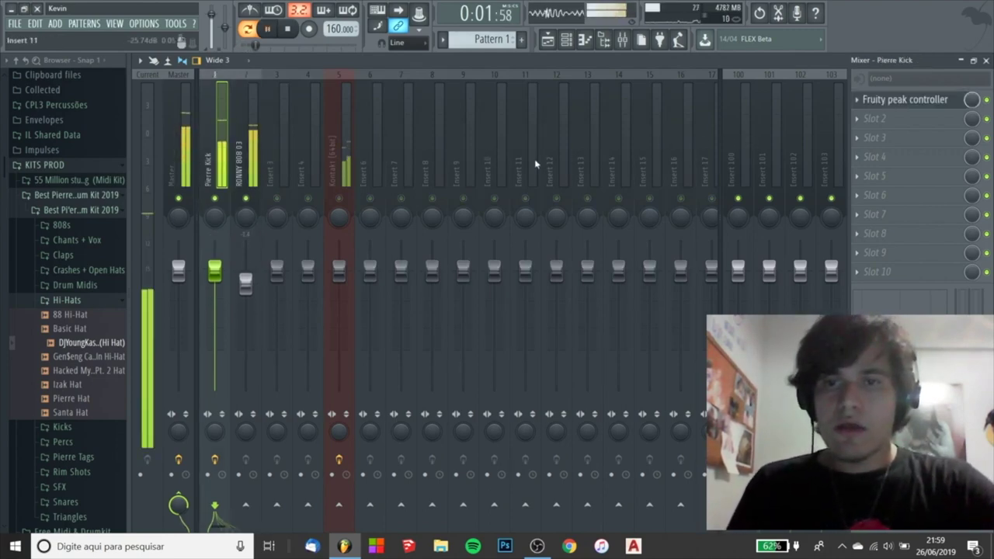
Step: Reduce the Peak tension and raise the Peak decay in the Pierre Kick's Fruity peak controller, auditioning the pattern, and close the plugin window
click(899, 101)
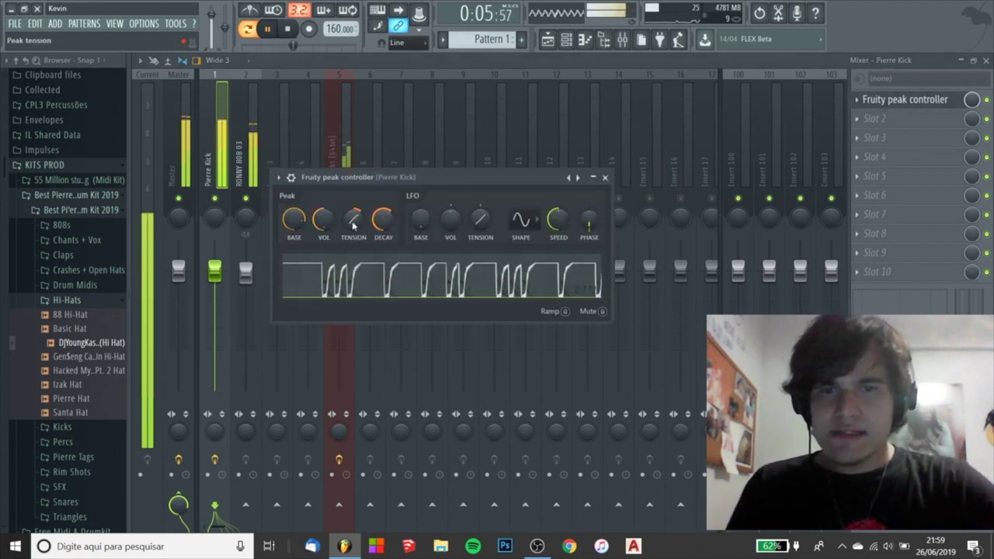
drag(354, 225, 385, 222)
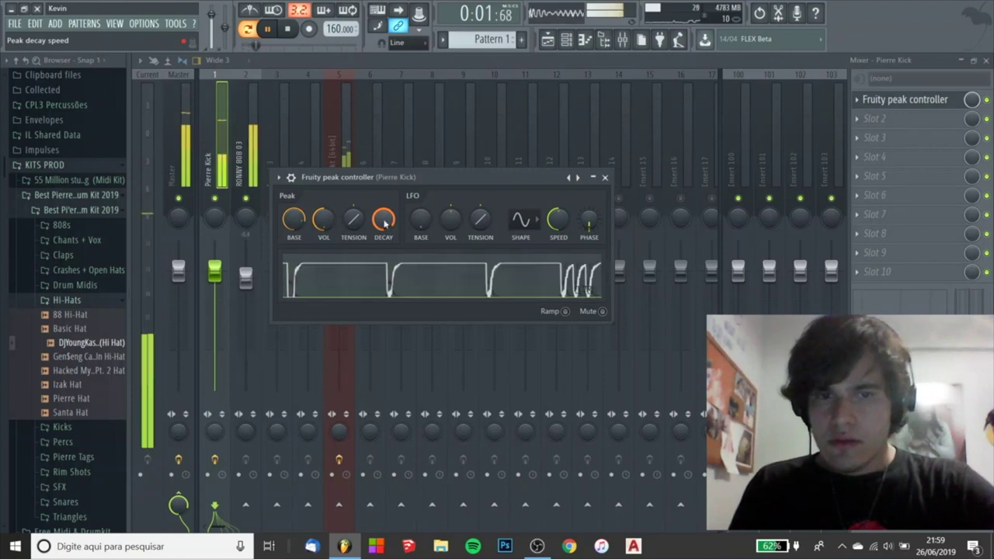
key(space)
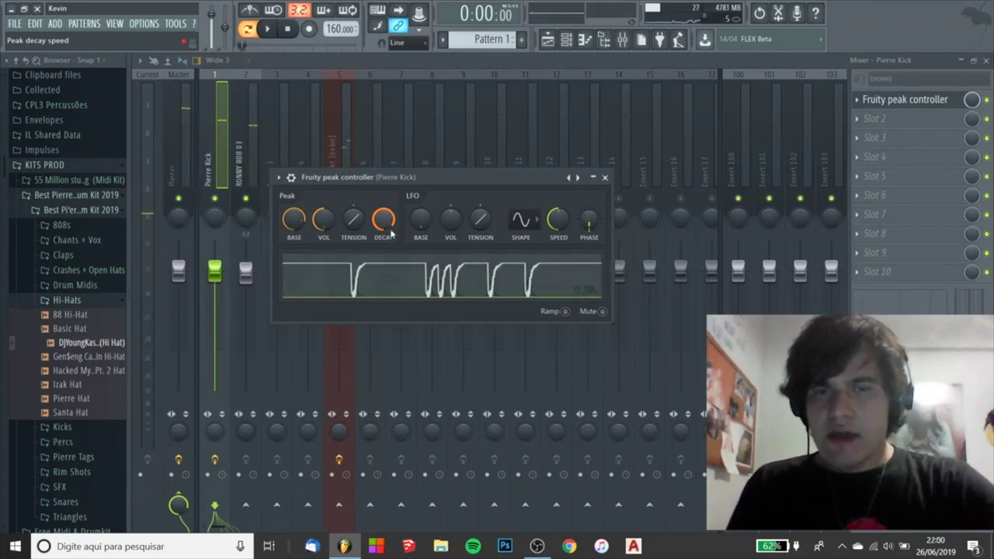
drag(392, 233, 394, 225)
key(space)
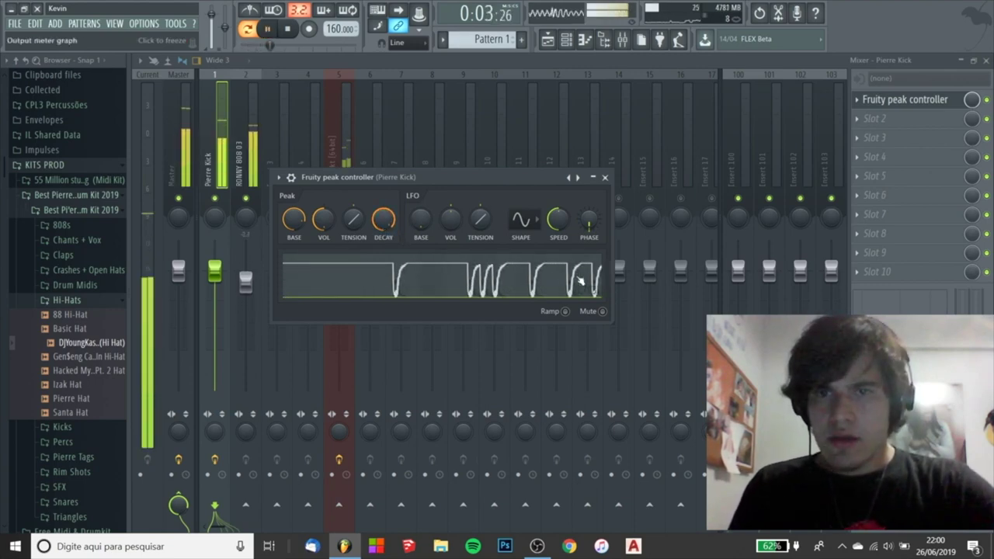
key(space)
click(222, 127)
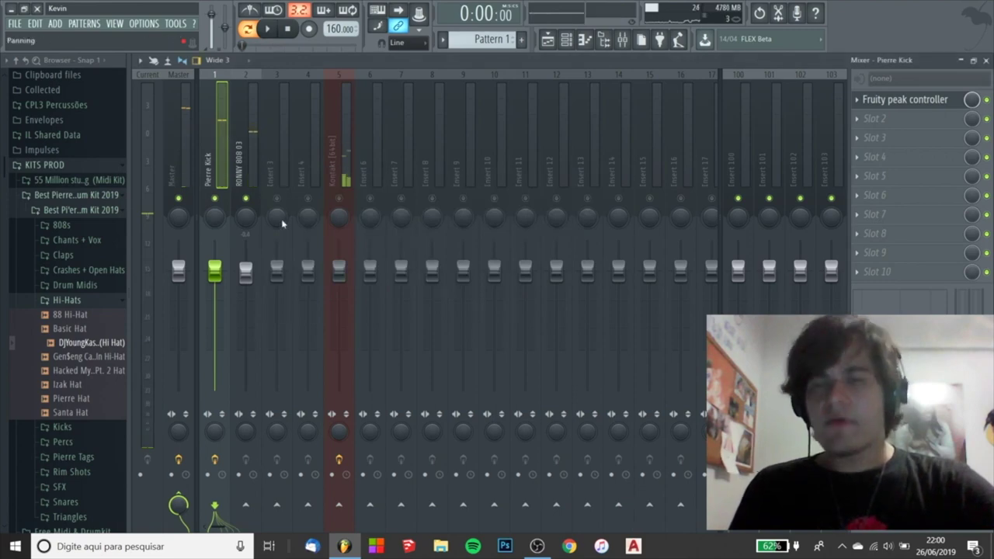
Step: Unmute all mixer tracks and play the full pattern to hear the sidechained 808 in the mix
right_click(324, 201)
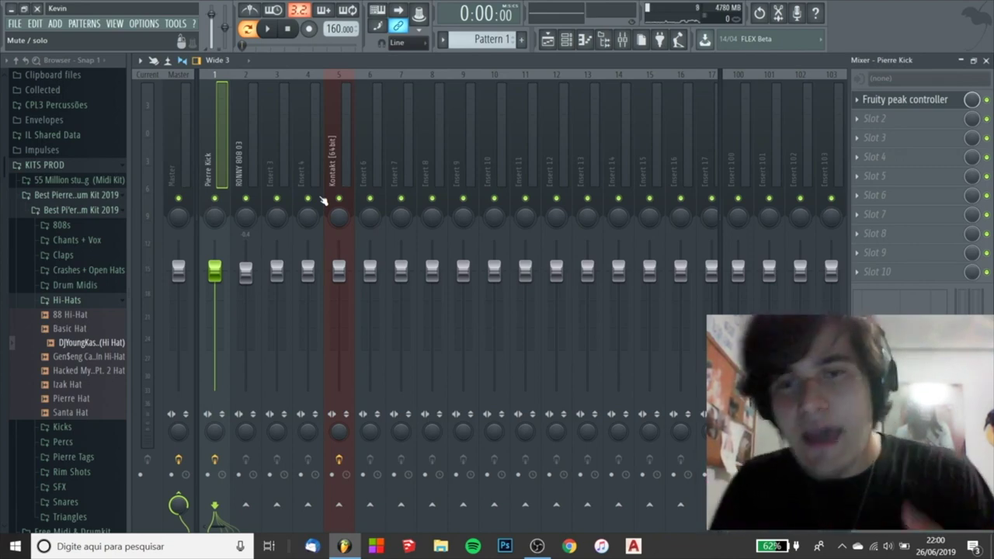
key(space)
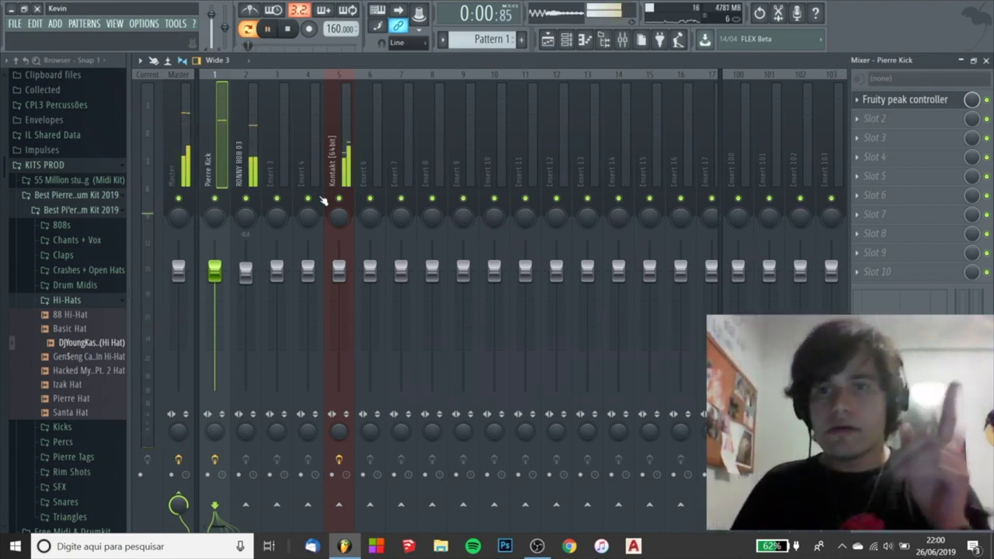